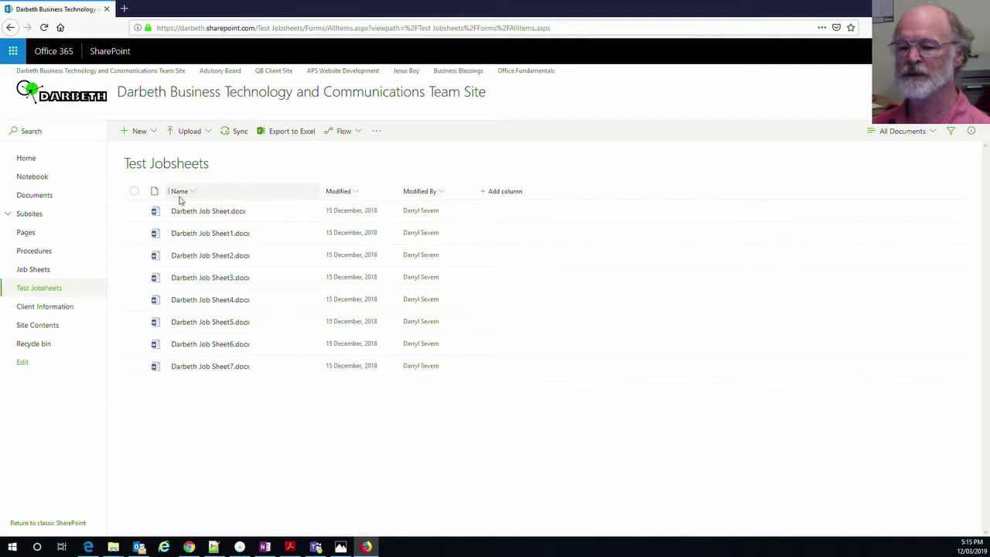
Switch the Test Jobsheets library from All Documents to the Job Status view.
mouse_move(186, 198)
left_mouse_down()
mouse_move(408, 199)
mouse_move(208, 194)
left_mouse_up()
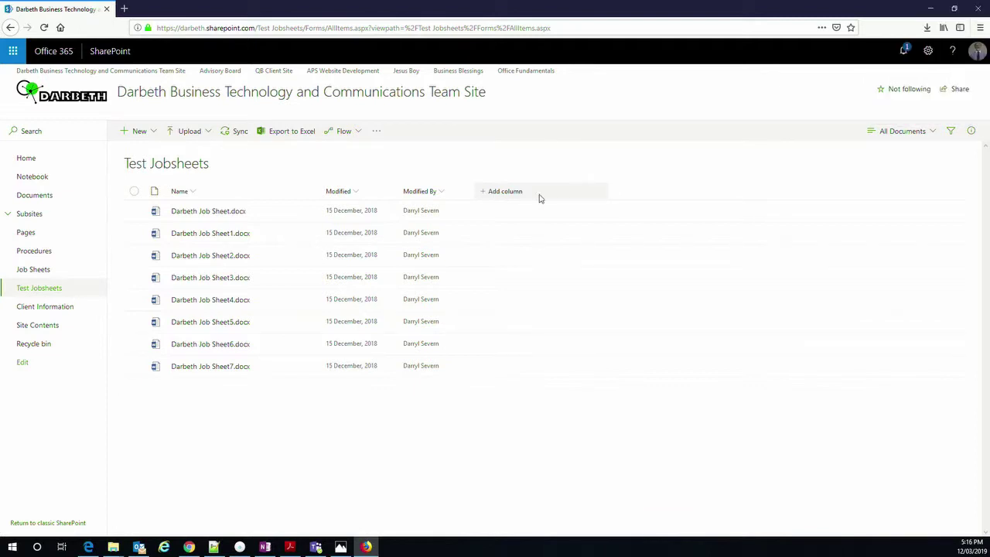
left_click(934, 133)
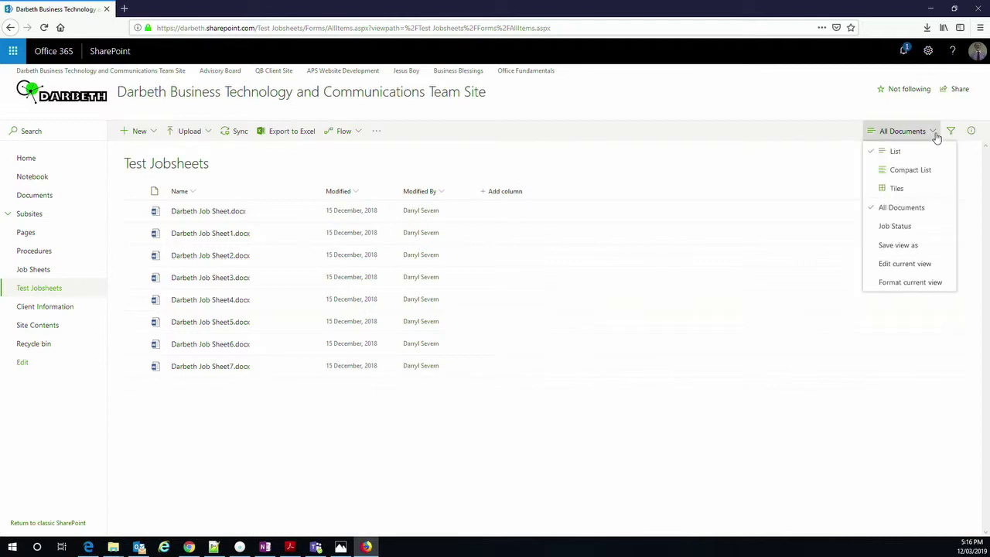
left_click(895, 226)
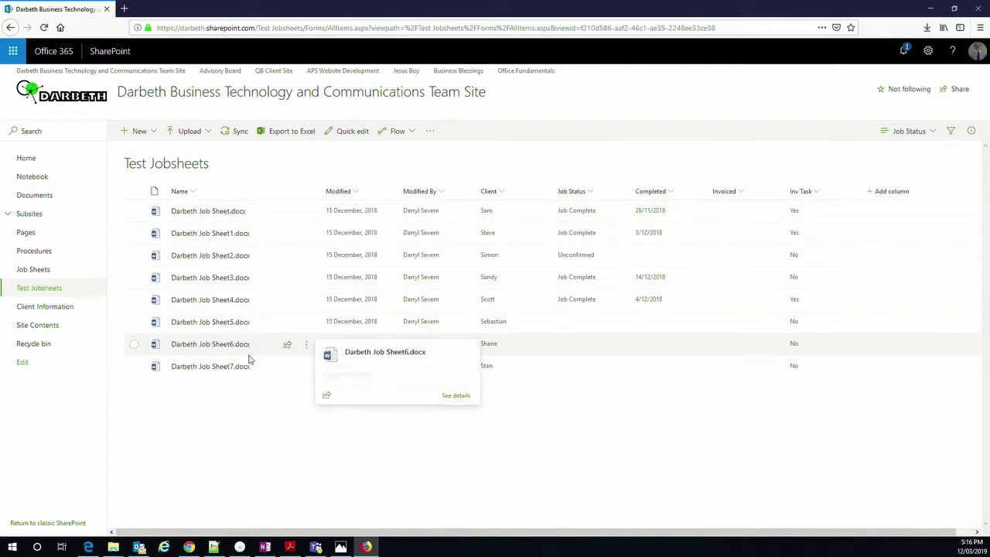
mouse_move(223, 324)
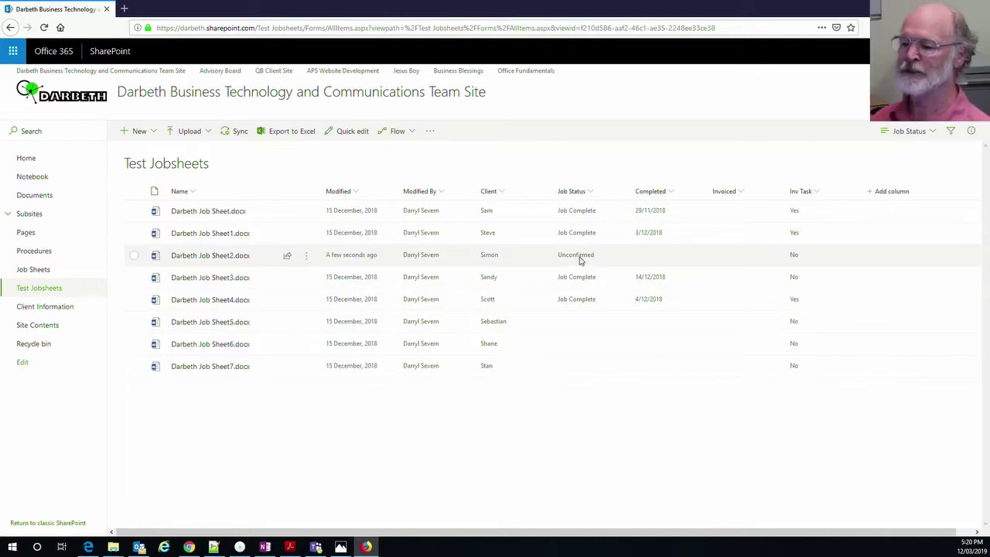
Set Darbeth Job Sheet2.docx's Job Status to In Progress in its details pane, then close the pane.
left_click(581, 261)
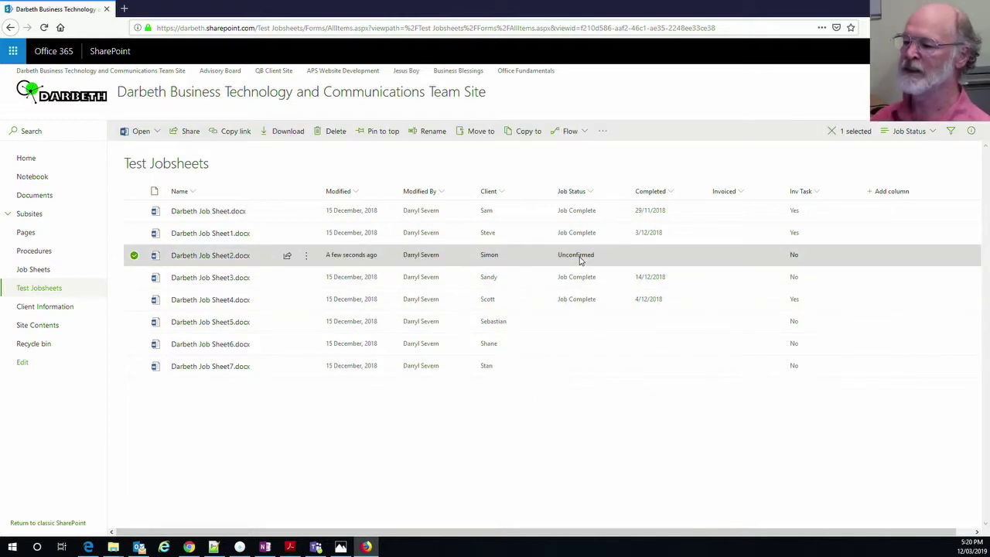
left_click(972, 132)
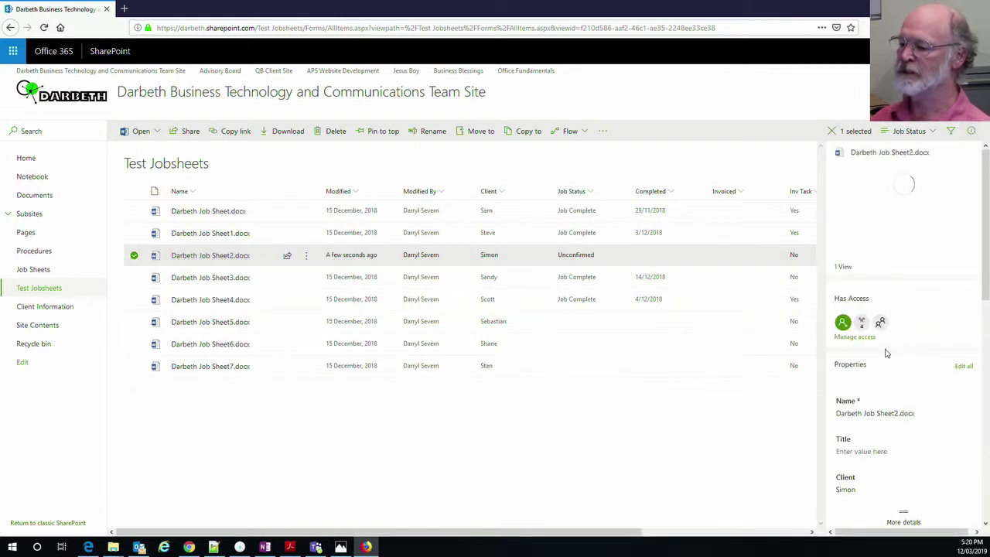
scroll(893, 400, "down", 4)
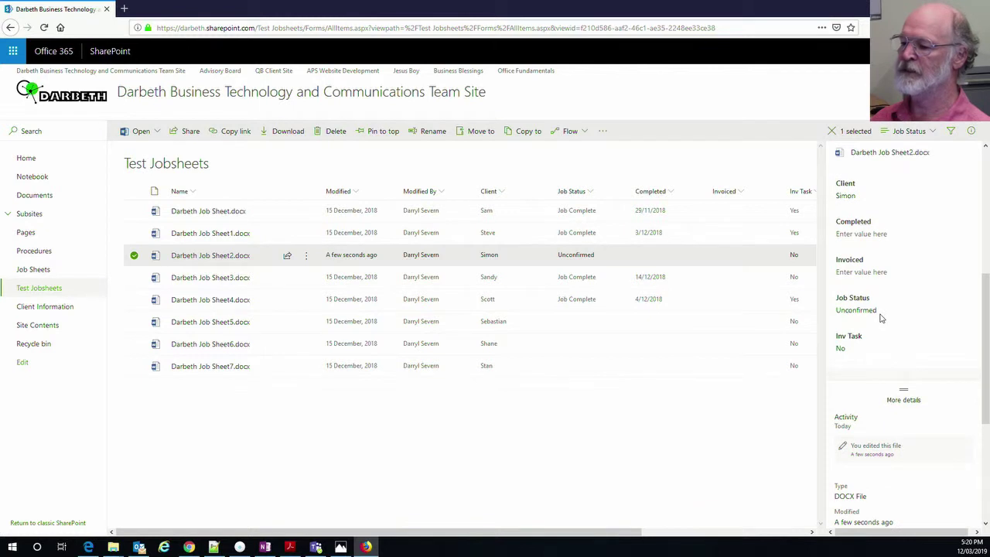
left_click(875, 313)
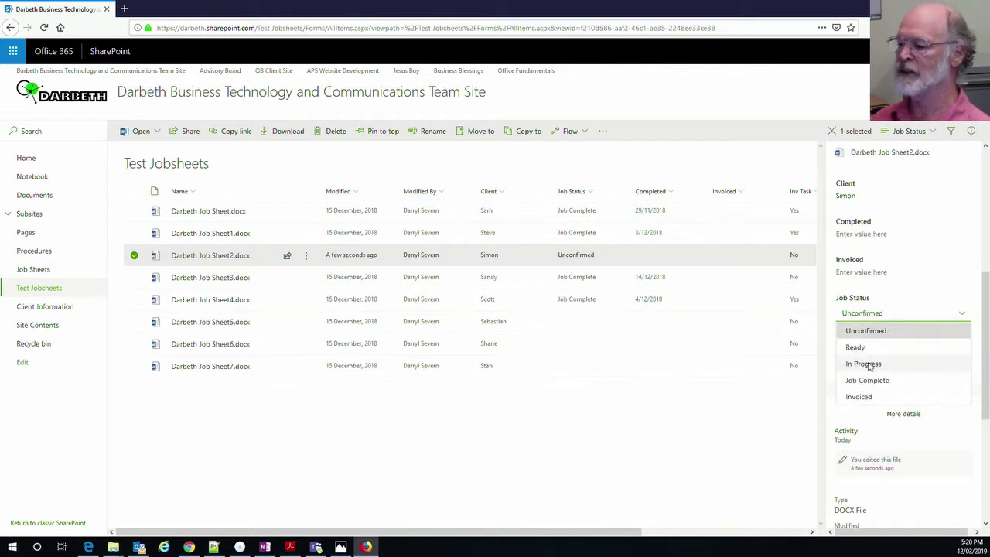
left_click(869, 364)
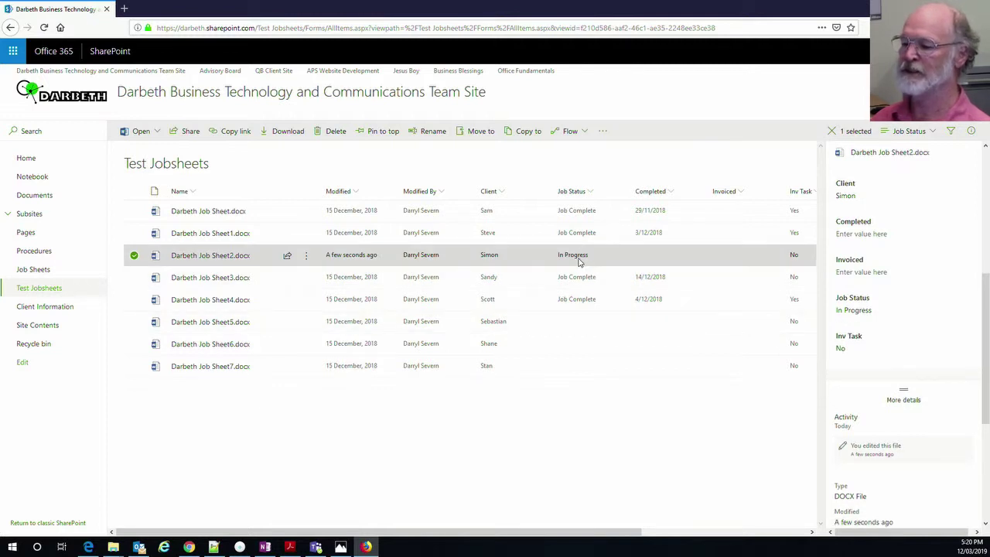
left_click(972, 133)
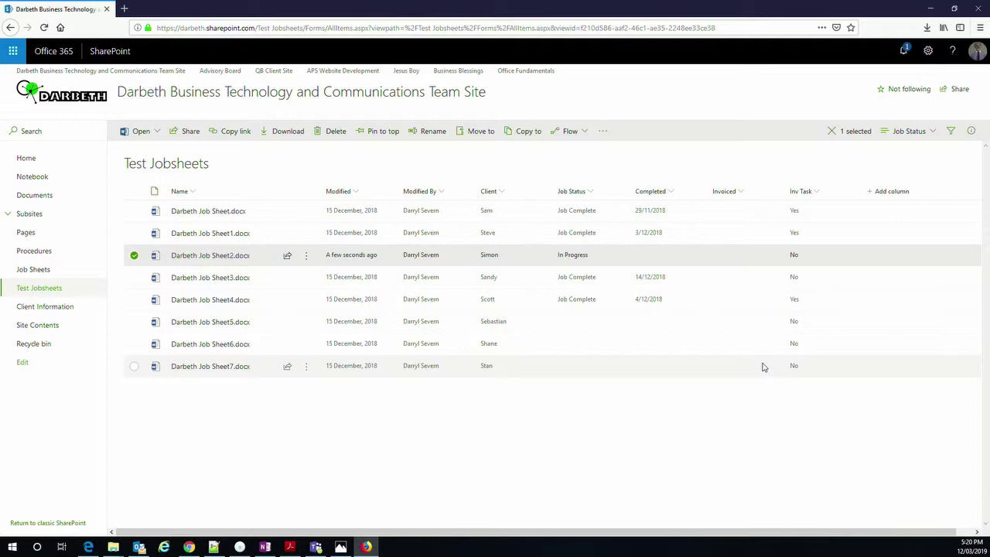
Filter the Job Status column to show only Job Complete job sheets.
left_click(592, 194)
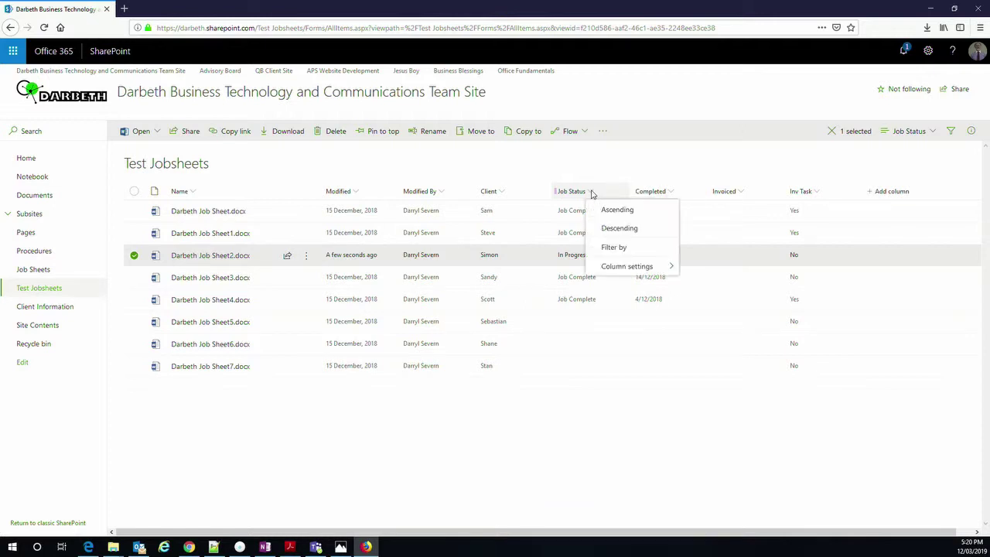
left_click(626, 252)
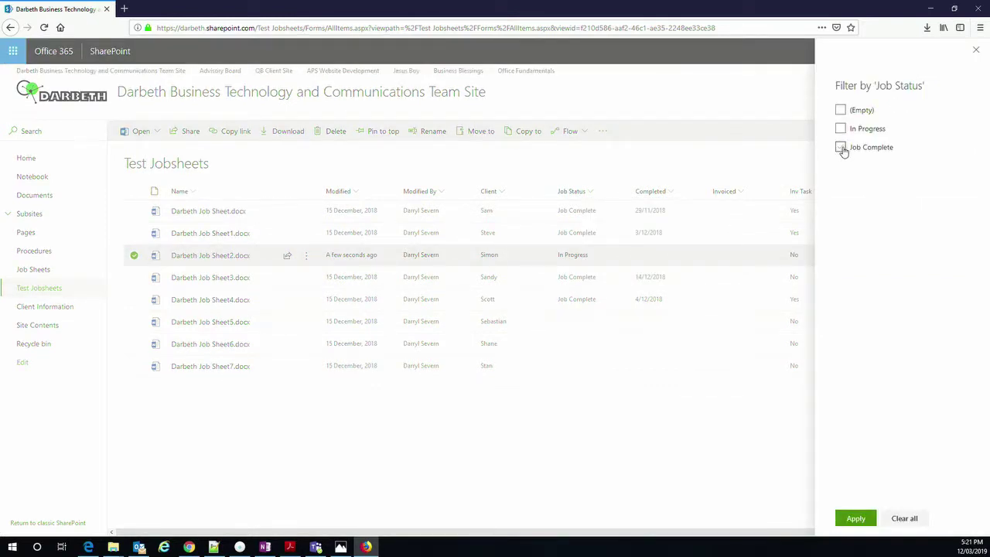
left_click(842, 148)
left_click(865, 518)
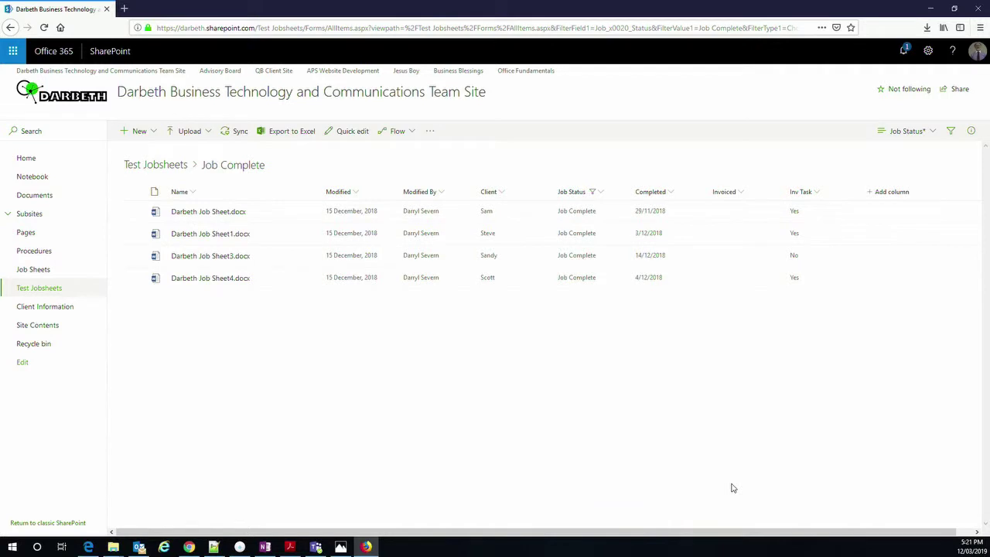
Change the Job Status filter to show only In Progress jobs instead of Job Complete.
left_click(602, 193)
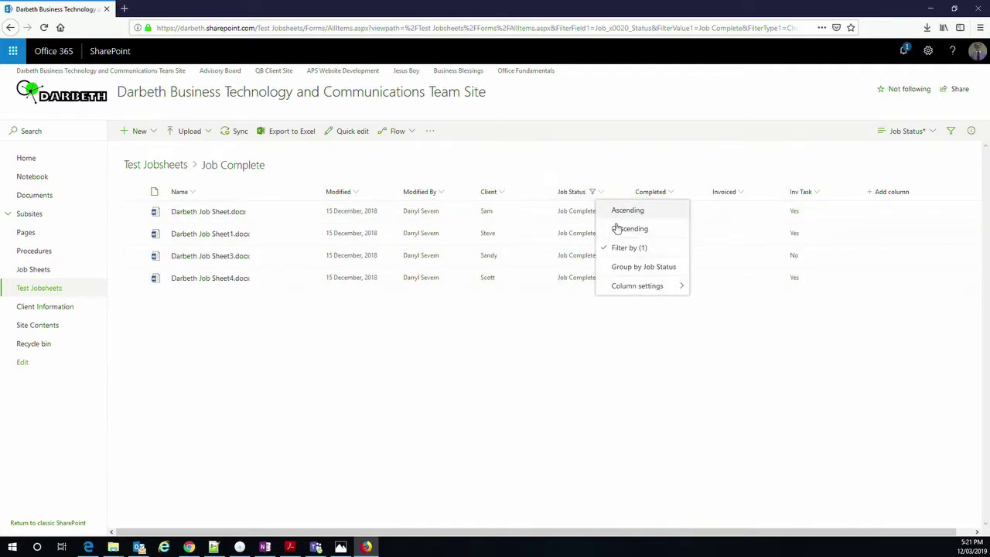
left_click(627, 252)
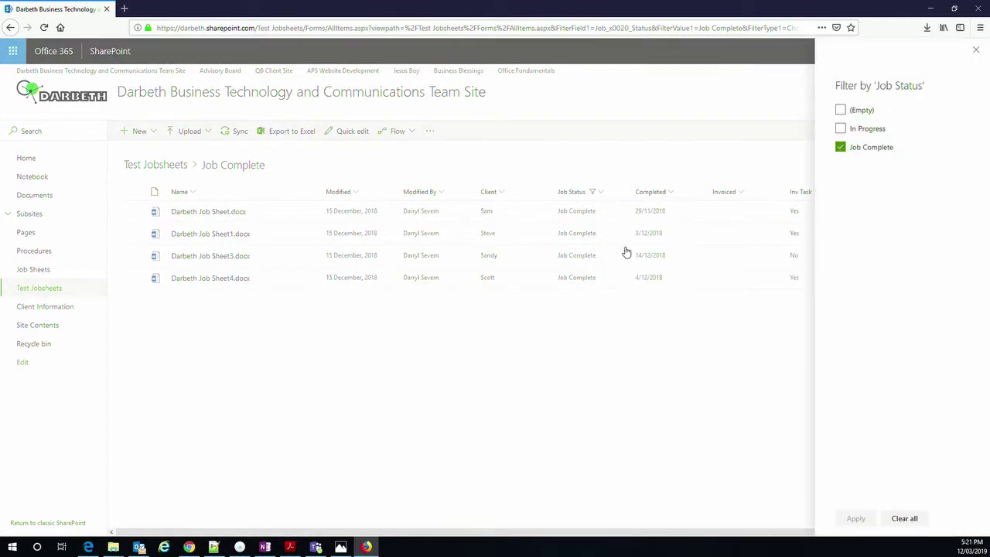
left_click(841, 128)
left_click(841, 148)
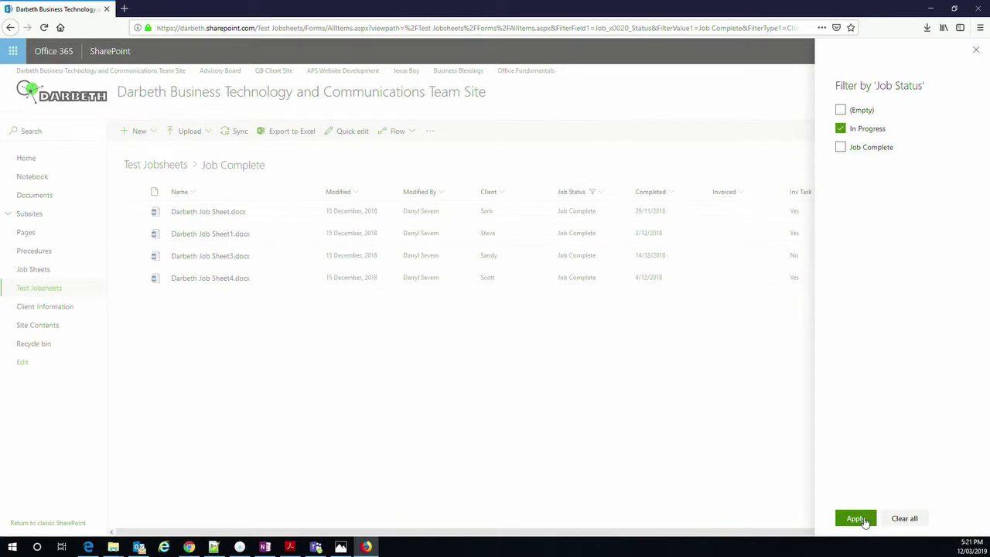
left_click(855, 519)
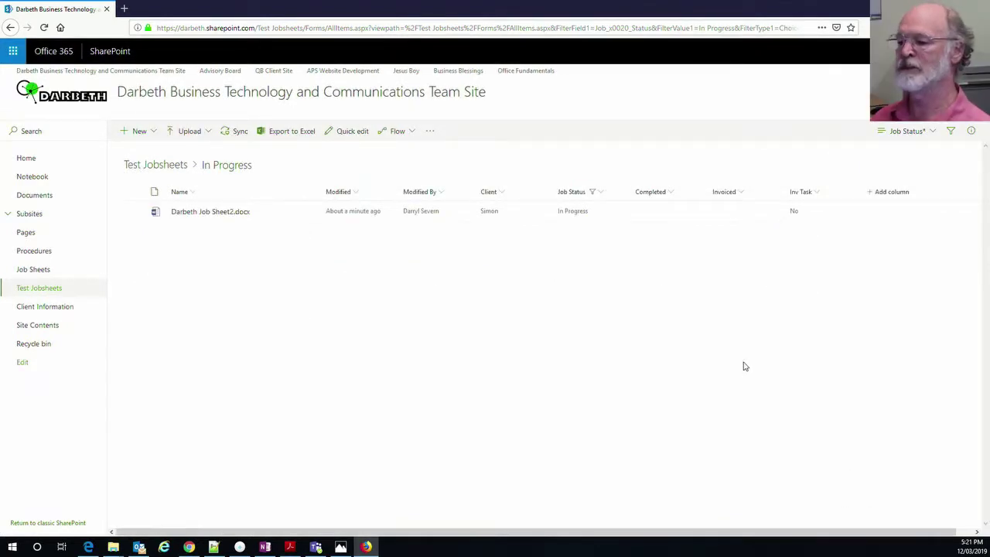
Clear all Job Status filter selections so every job sheet is listed.
left_click(602, 195)
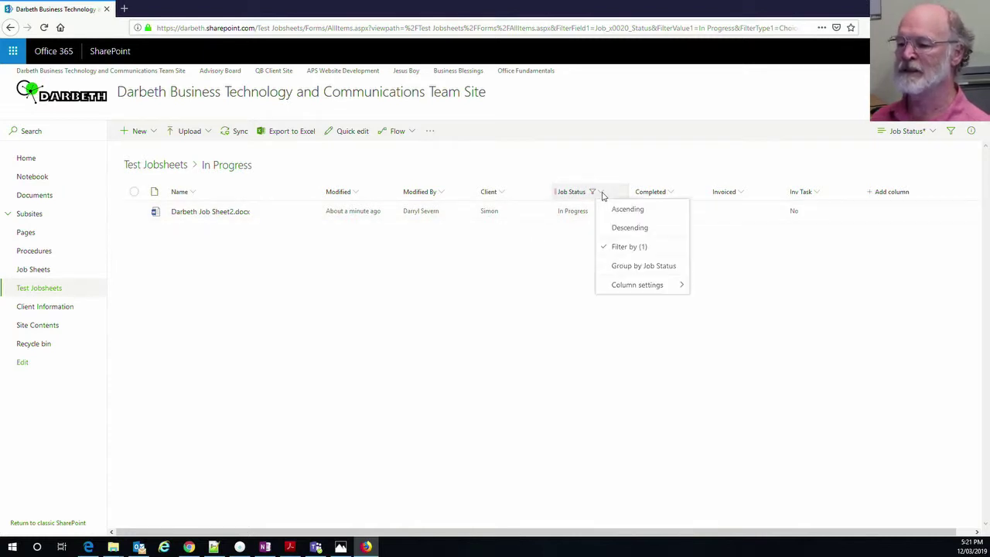
left_click(627, 248)
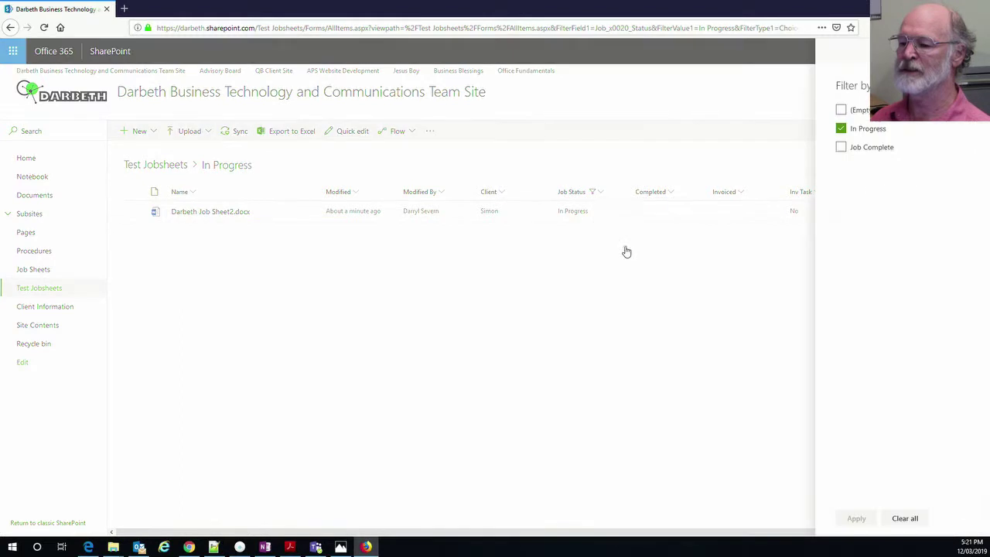
left_click(842, 147)
left_click(841, 110)
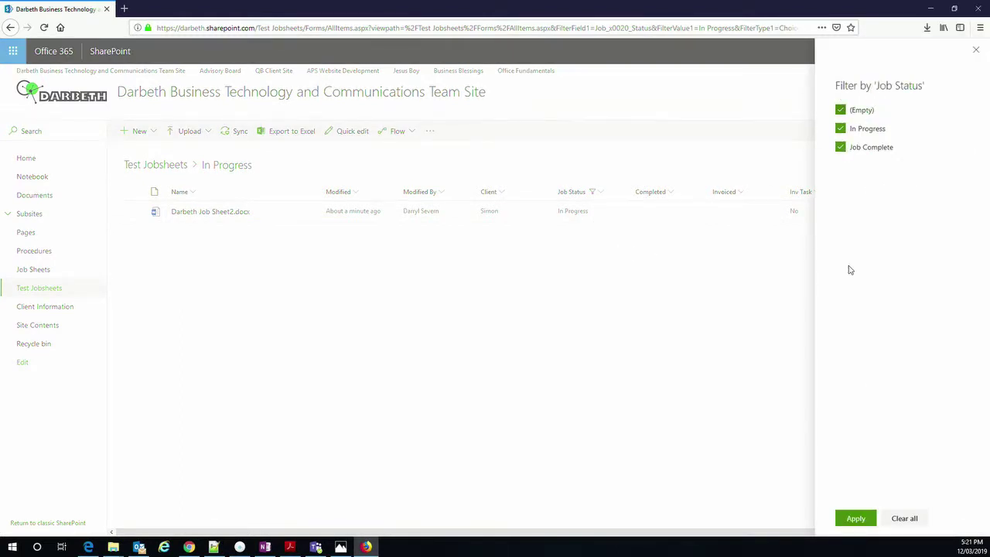
left_click(897, 518)
left_click(855, 518)
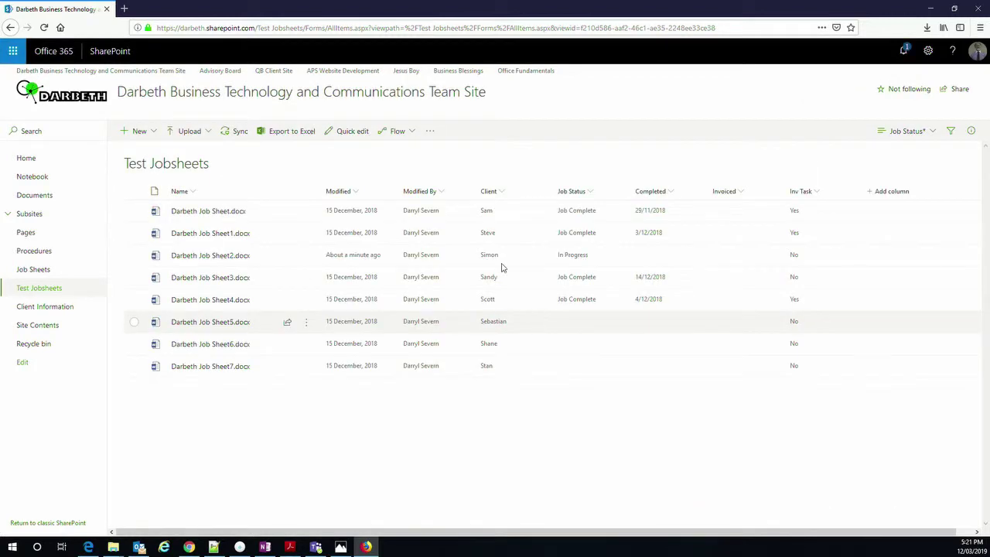
Sort the list by the Client column, A to Z.
left_click(501, 193)
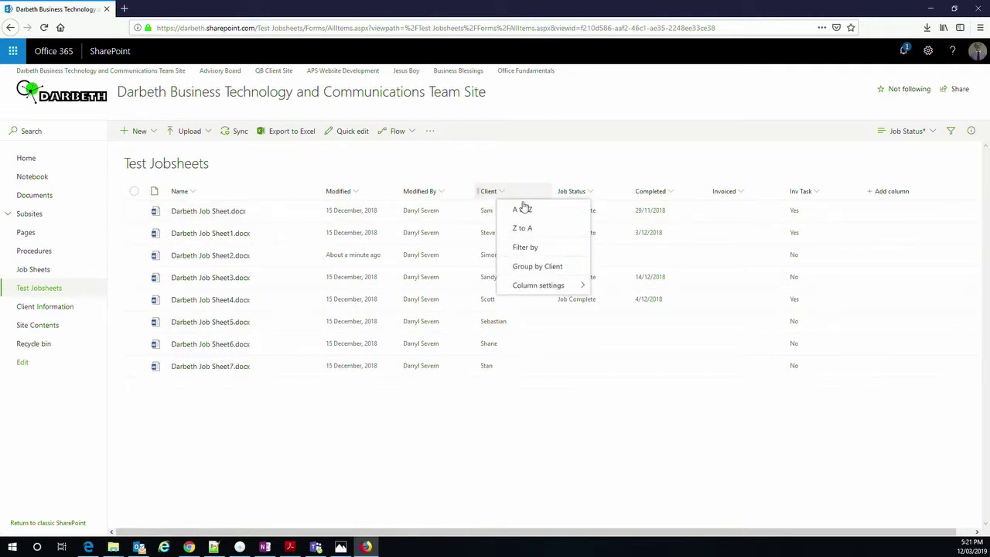
left_click(524, 211)
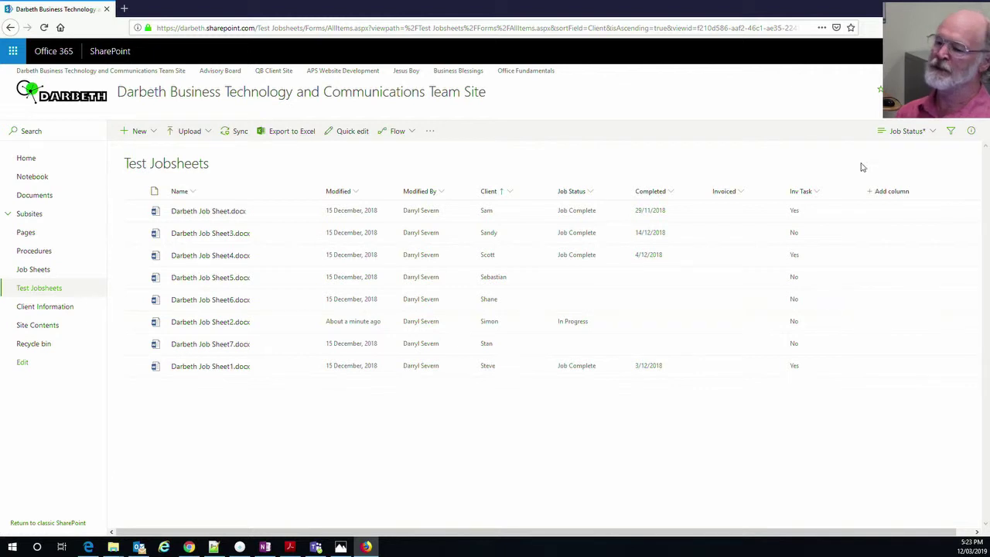
Save the current view as a public view named 'Who Dunnit'.
left_click(933, 132)
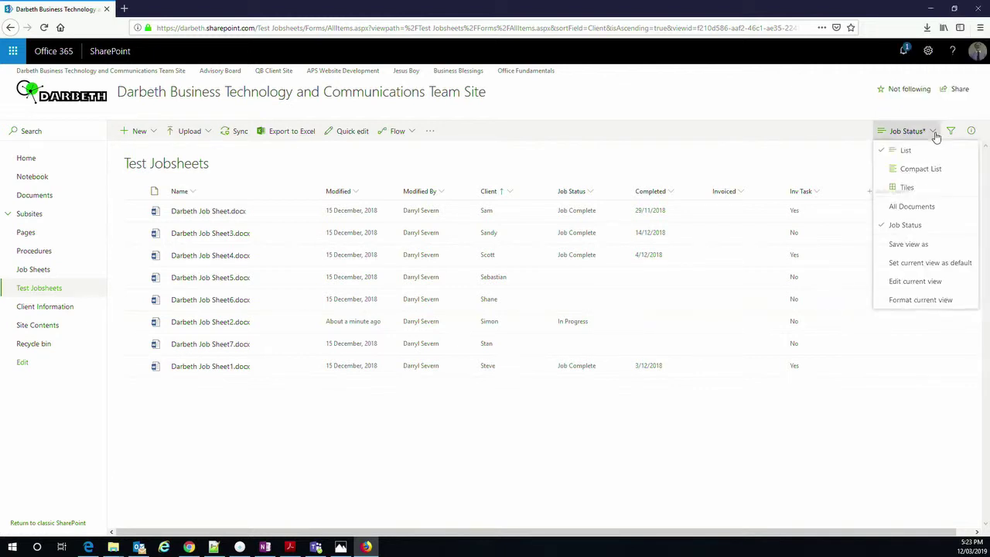
left_click(909, 246)
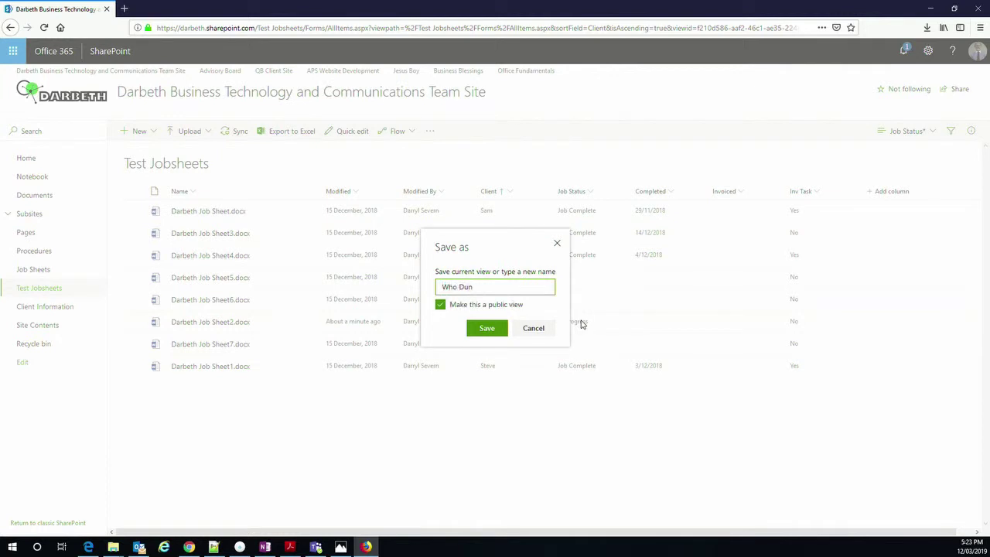
key("BackSpace")
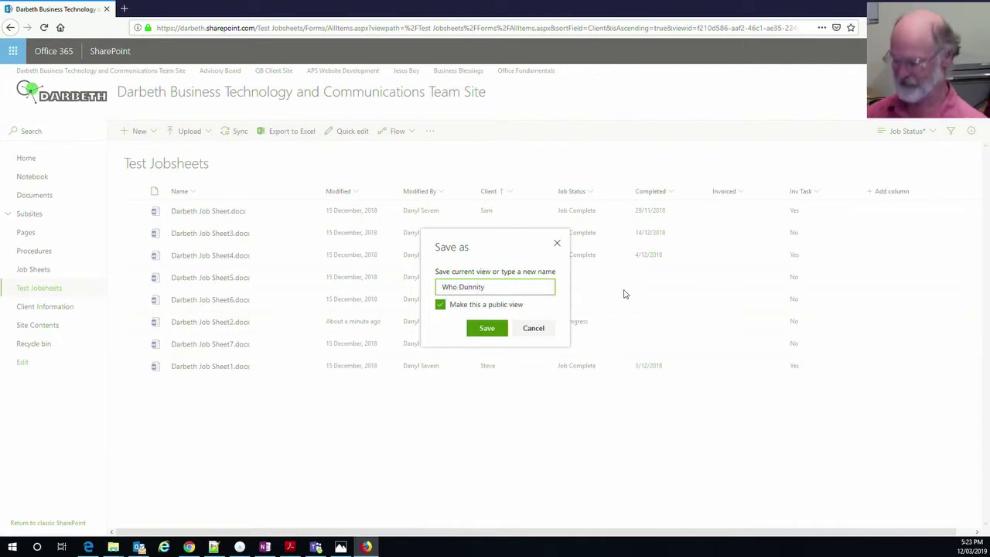
left_click(494, 331)
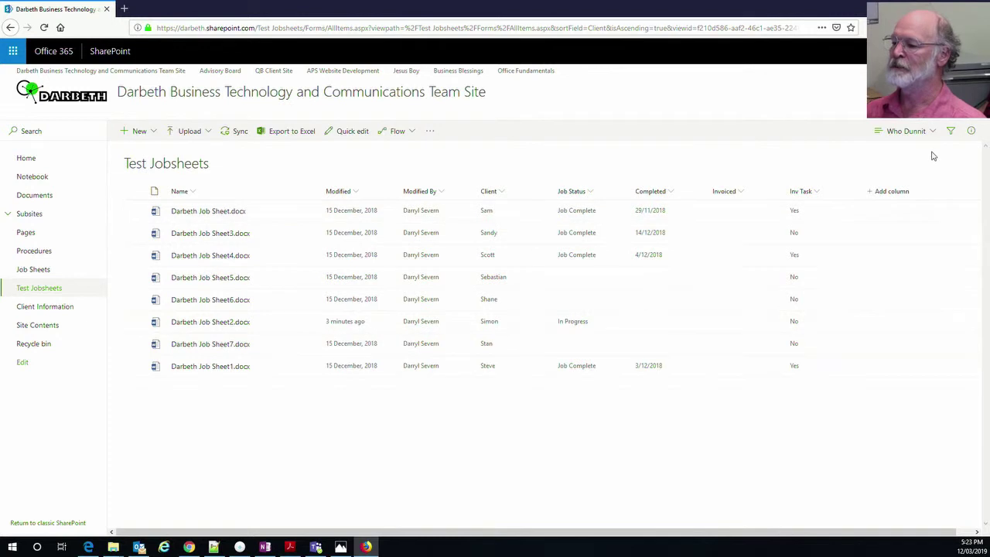
Add a Single line of text column, named Tech, to the library.
left_click(884, 194)
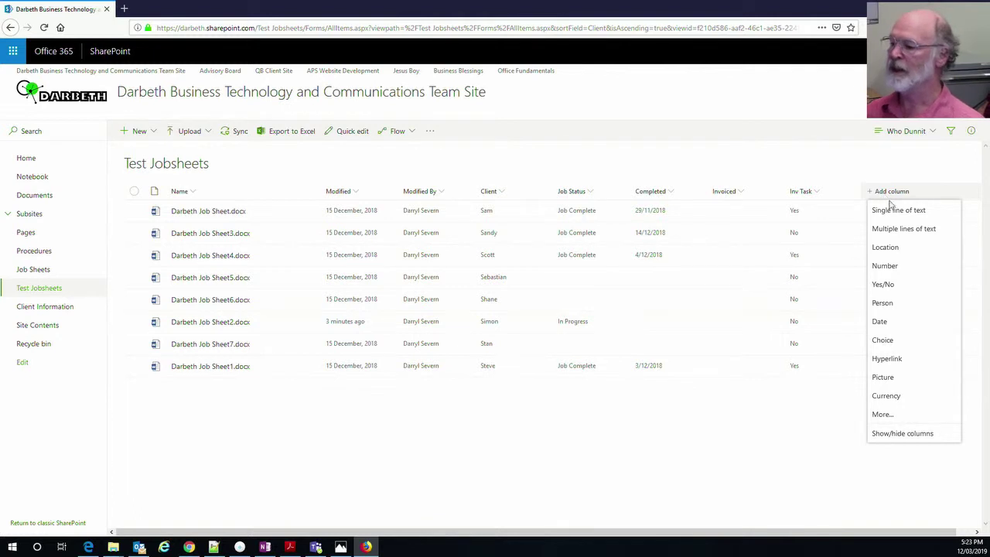
left_click(898, 211)
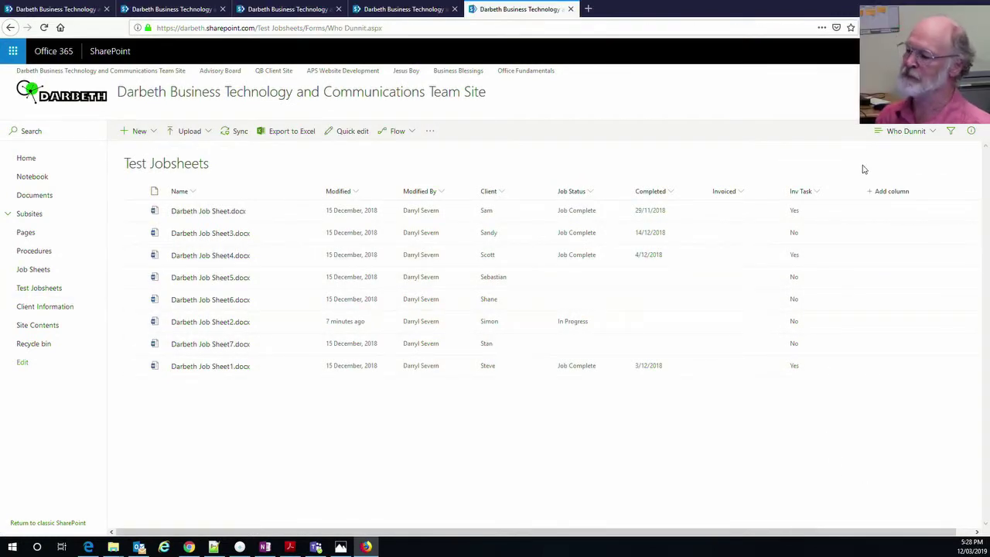
Open the Edit View settings for the Who Dunnit view and review its column list.
left_click(933, 132)
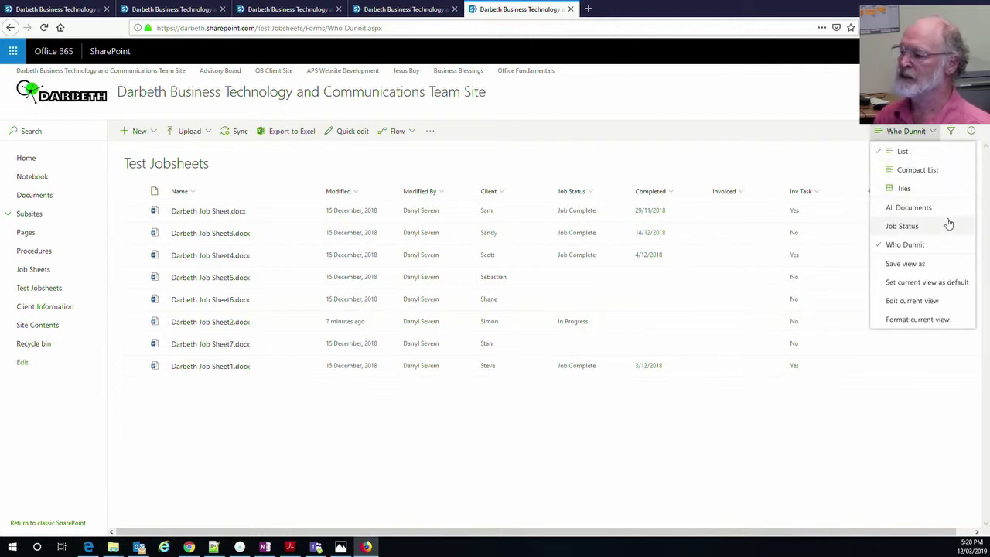
left_click(912, 301)
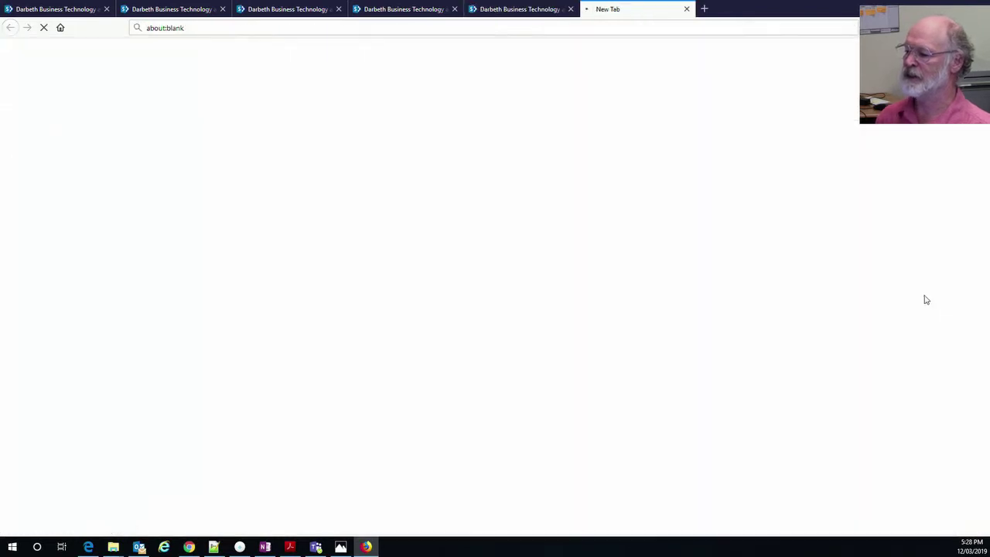
scroll(707, 359, "down", 5)
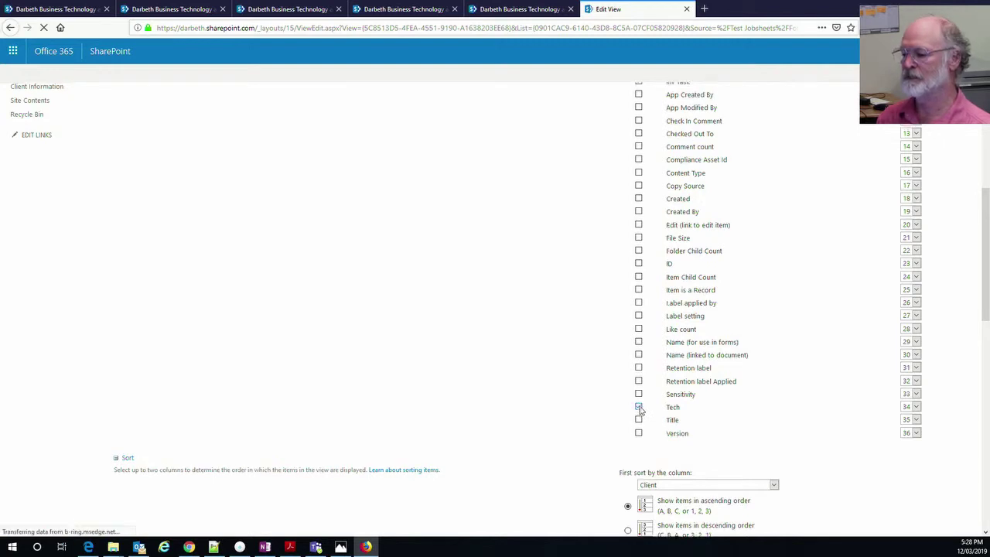
scroll(641, 410, "up", 5)
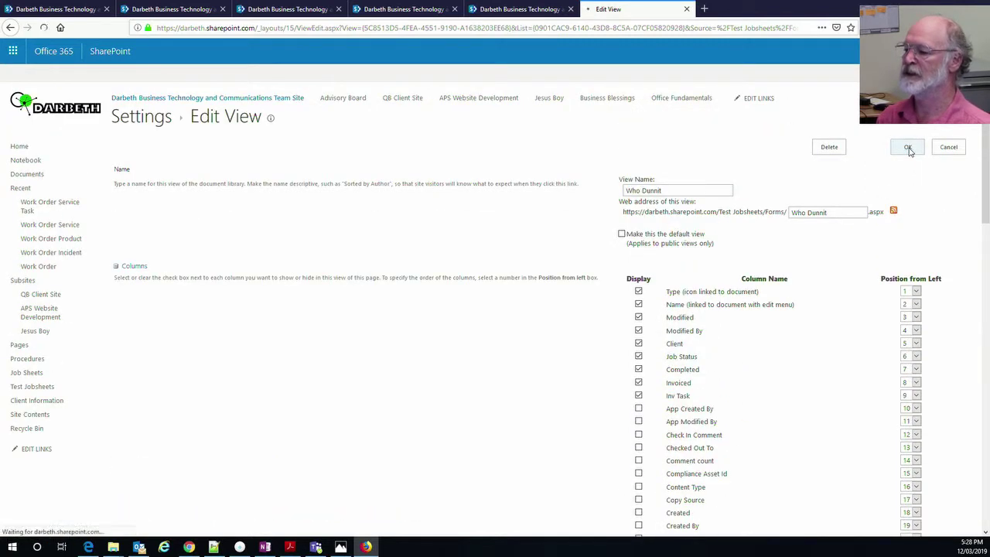